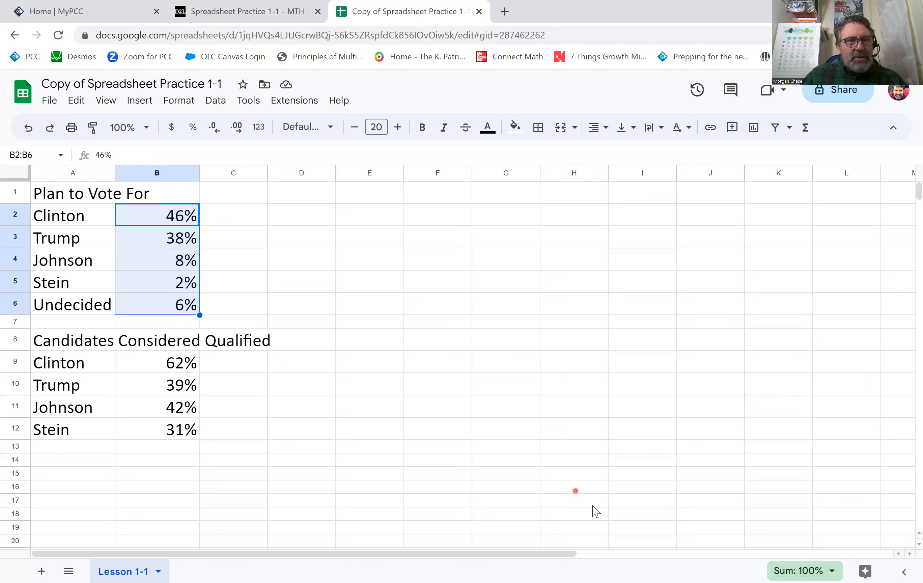
Insert a pie chart of the Plan to Vote For data in A1:B6 and move it clear of both tables' values.
click(65, 194)
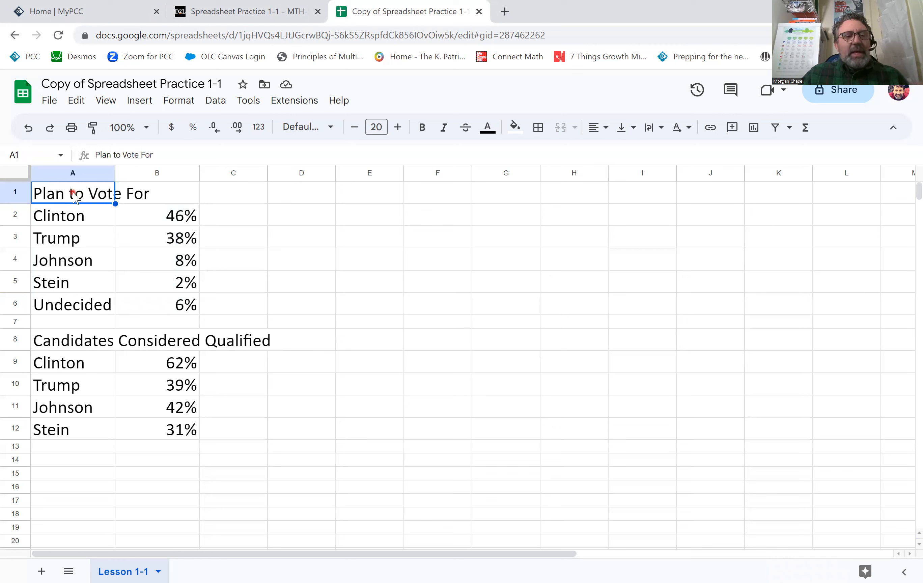
drag(74, 194, 176, 308)
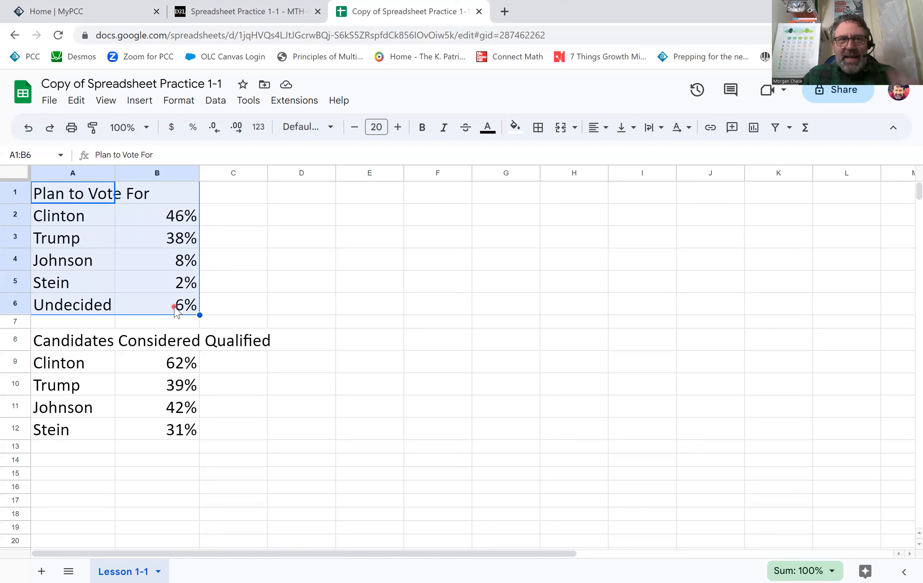
click(140, 101)
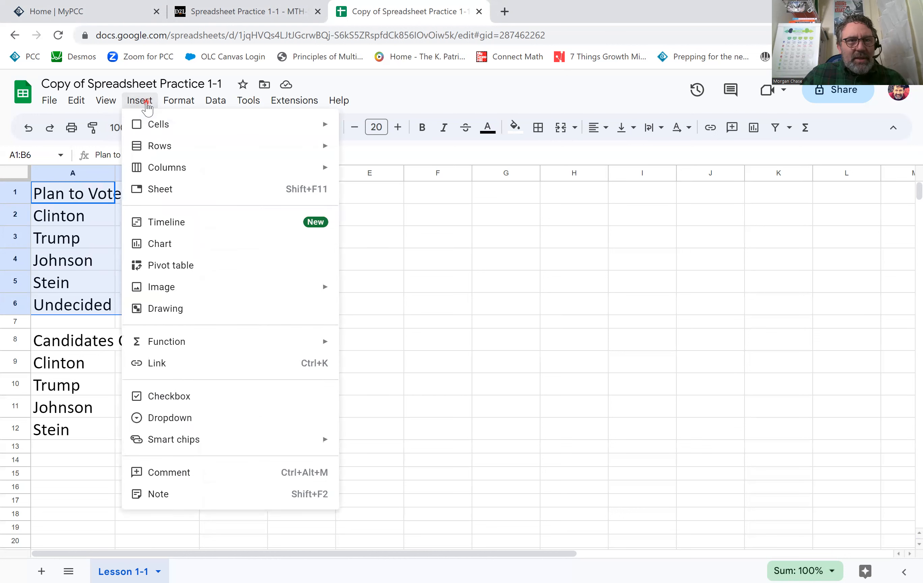
click(174, 249)
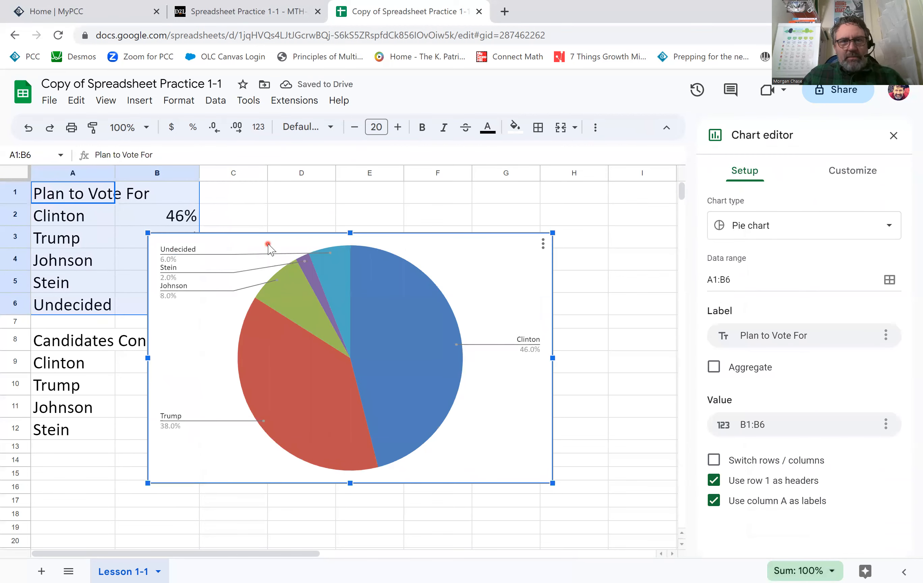
drag(269, 246, 350, 197)
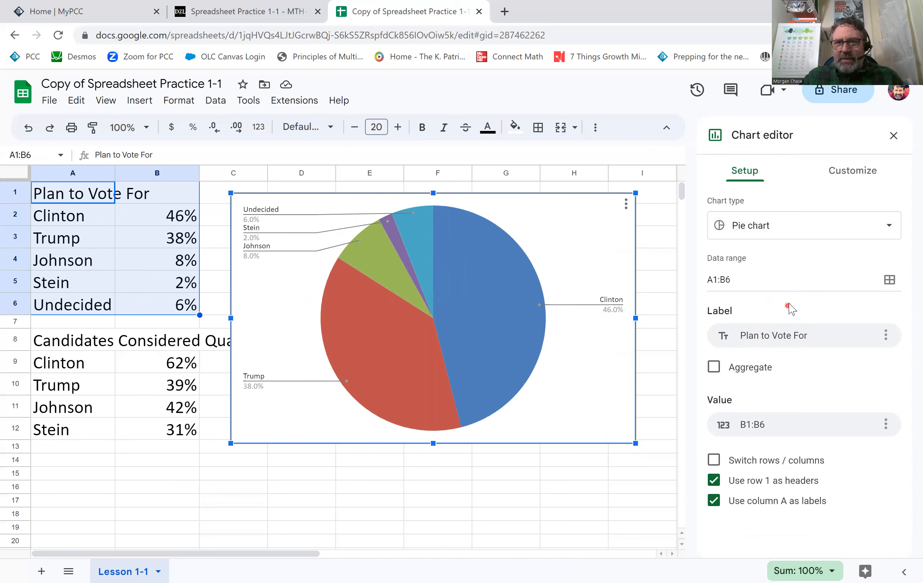
Try donut holes of 25% and 75% on the pie chart, then set the donut hole back to 0%.
click(852, 172)
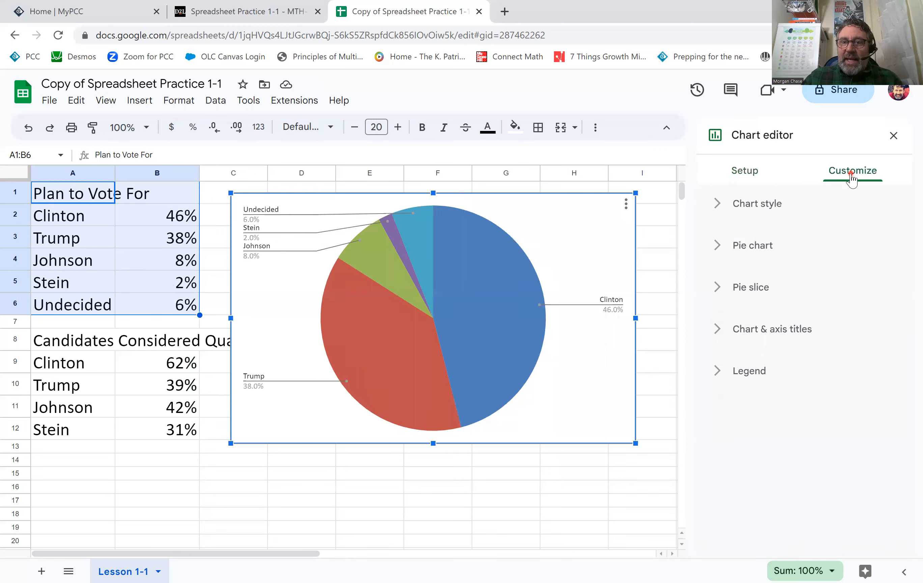
click(749, 208)
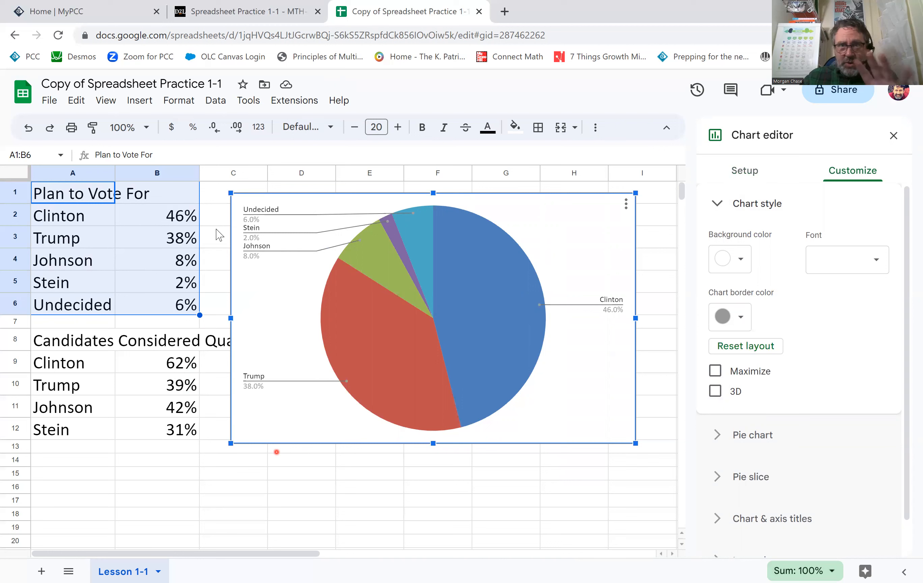
click(740, 440)
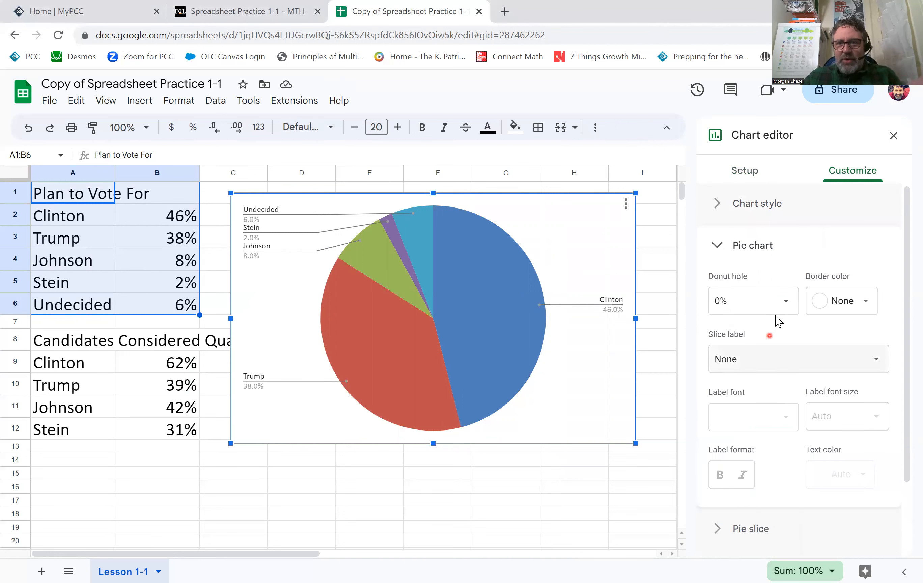
click(785, 304)
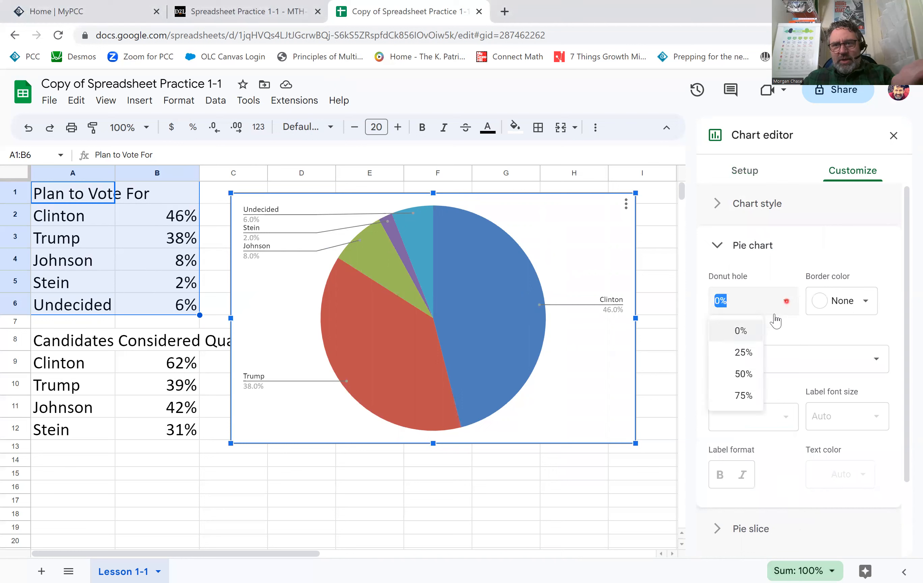
click(743, 353)
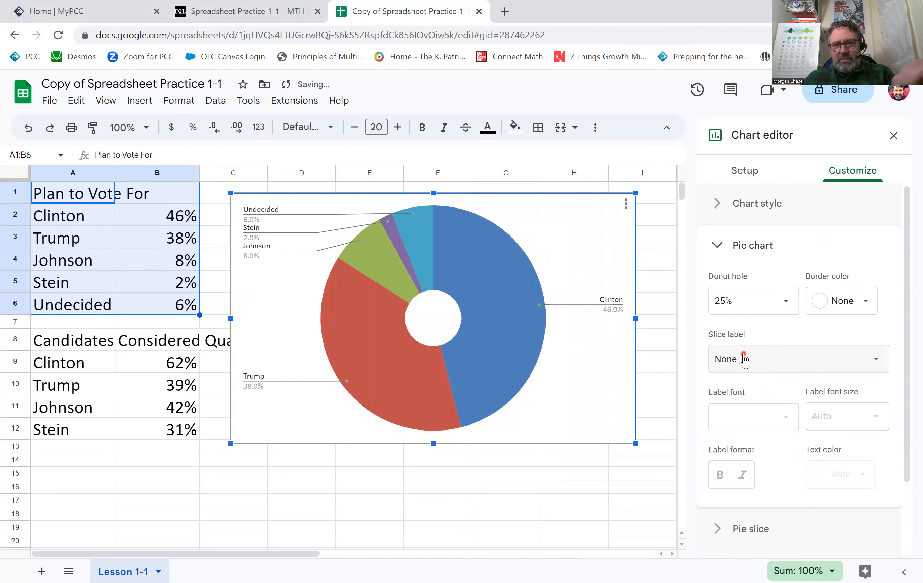
click(786, 306)
click(744, 395)
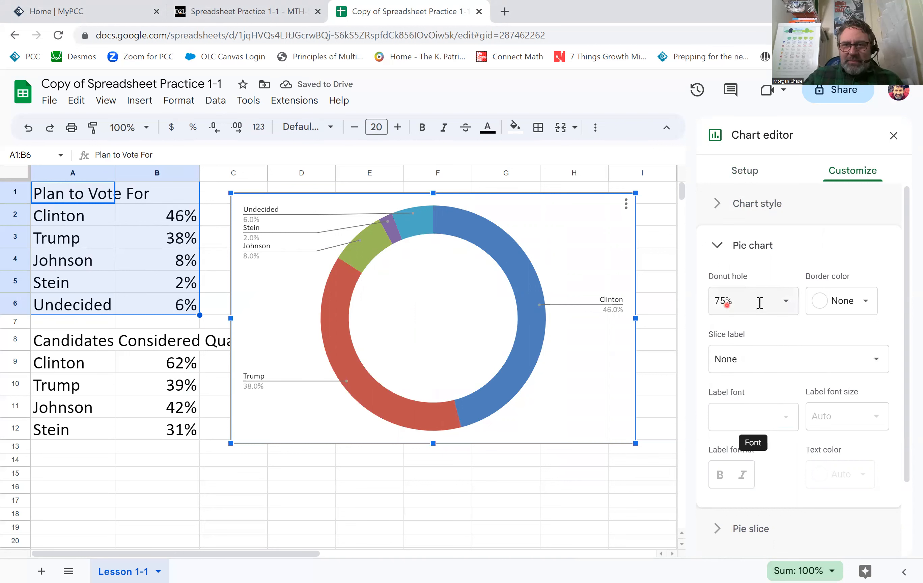
click(788, 303)
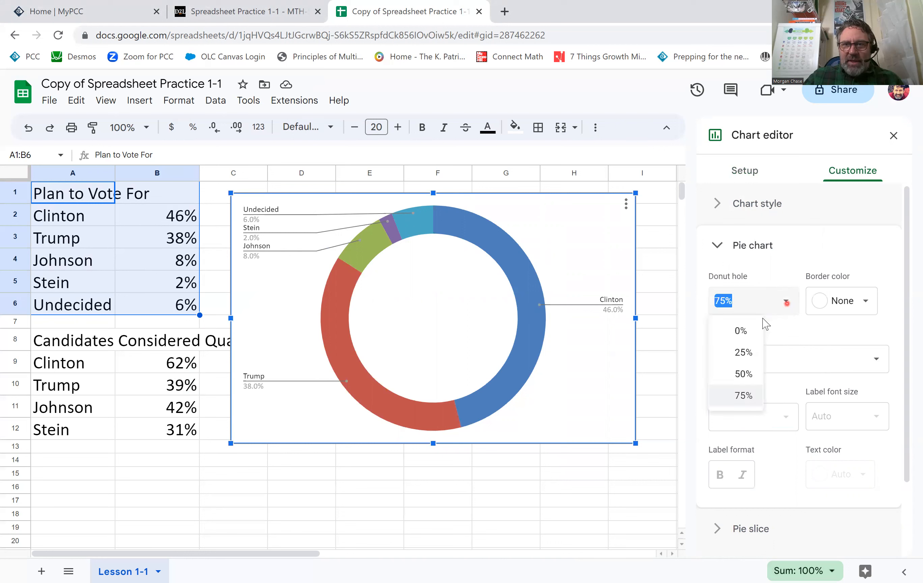
click(736, 331)
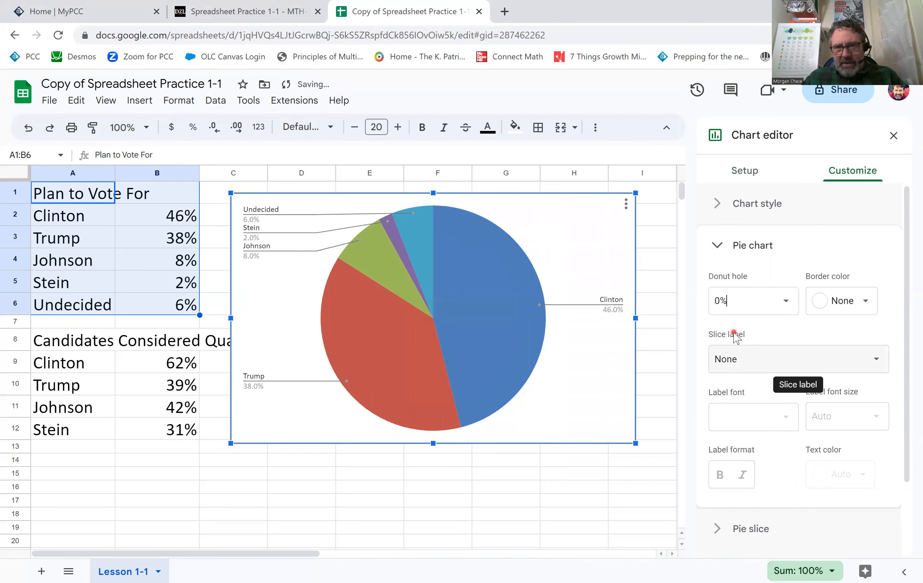
Set the pie chart's slice label to Label.
click(759, 363)
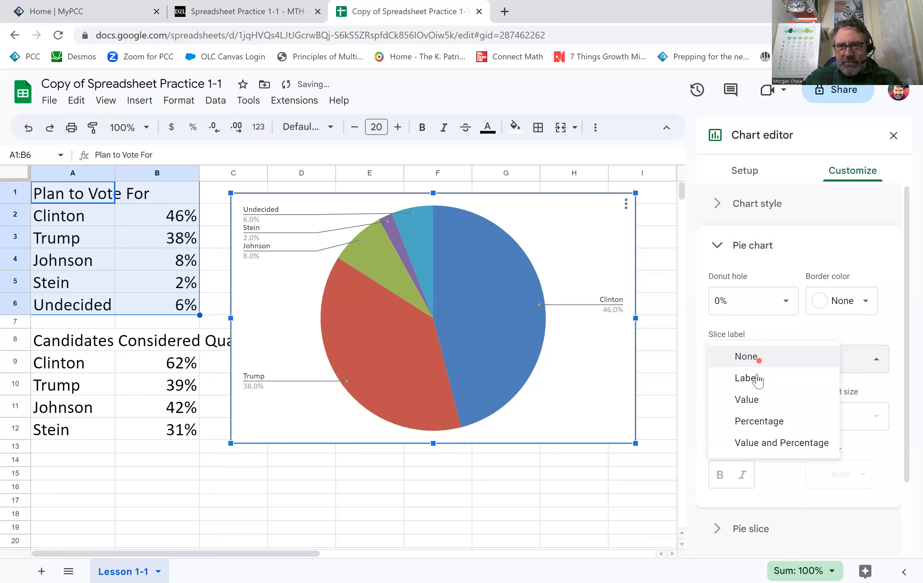
click(757, 379)
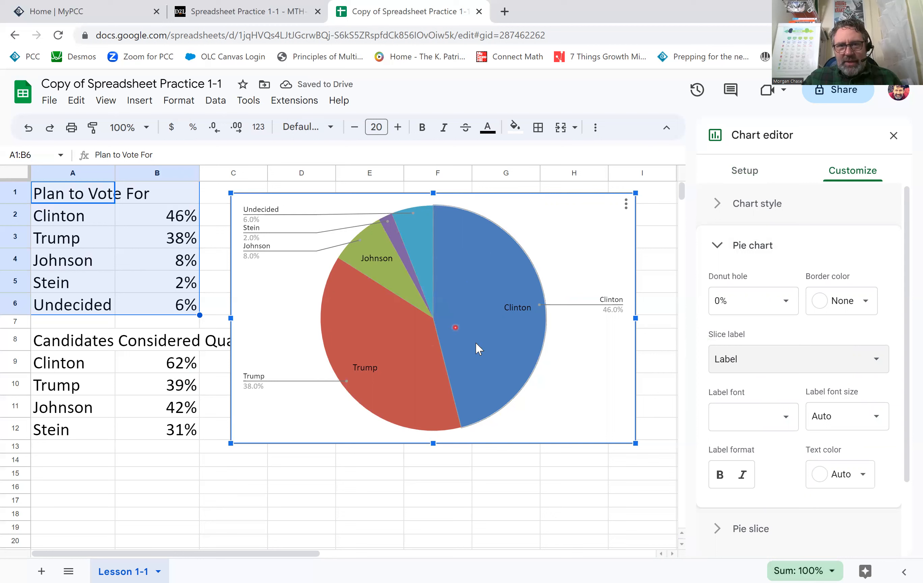
click(814, 362)
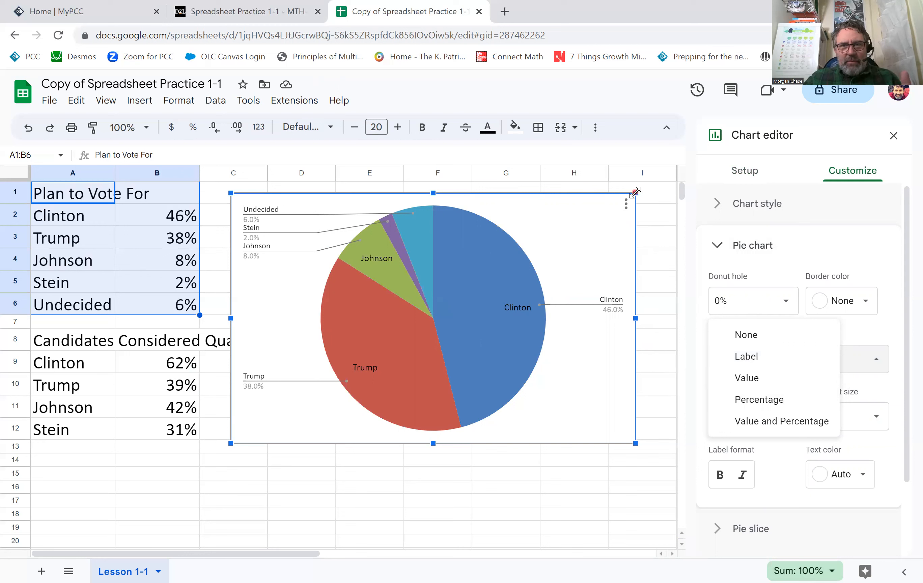
Shrink the pie chart slightly, then delete it from the sheet.
drag(636, 191, 612, 234)
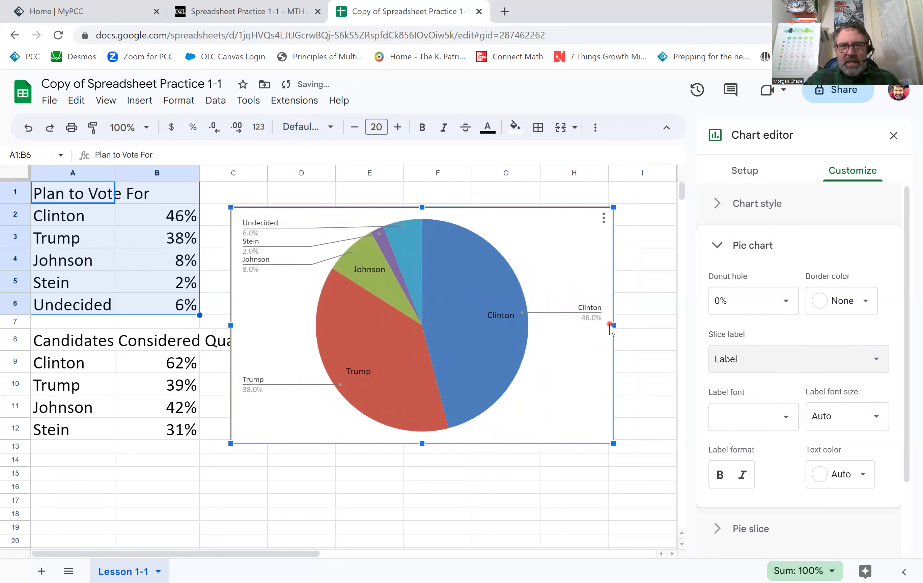
mouse_move(612, 325)
mouse_down()
mouse_move(540, 326)
mouse_move(609, 332)
mouse_up()
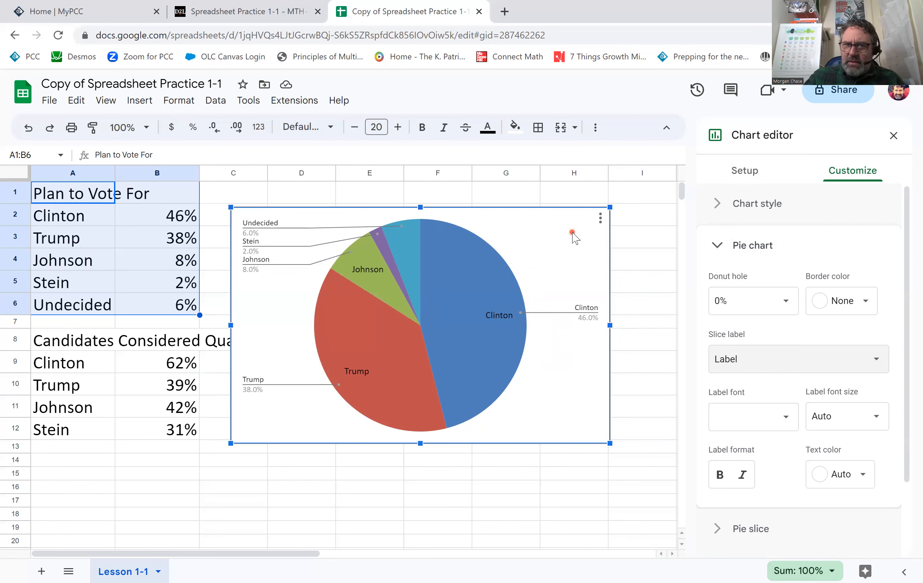
key(Delete)
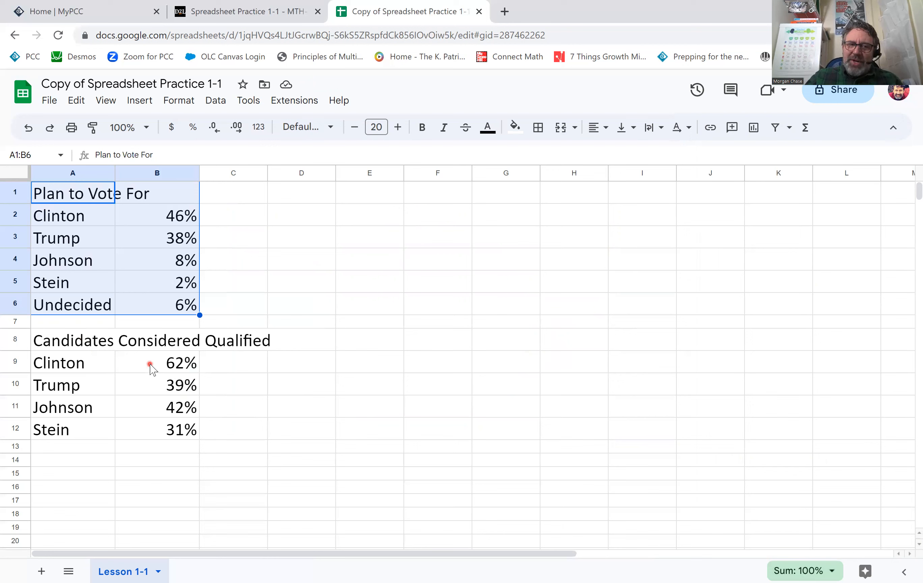
Insert a chart from the Candidates Considered Qualified data in A8:B12.
drag(151, 364, 152, 426)
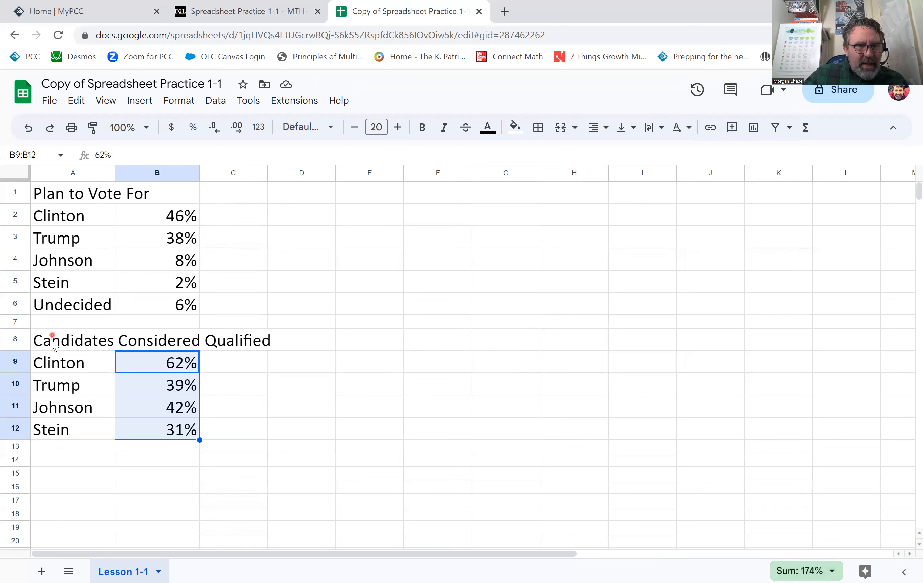
drag(51, 343, 176, 426)
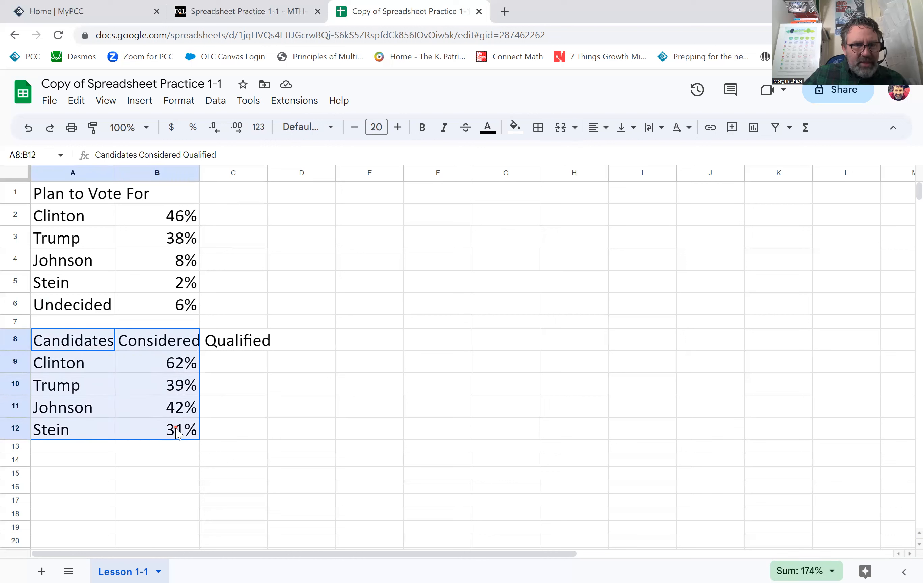
drag(177, 432, 178, 432)
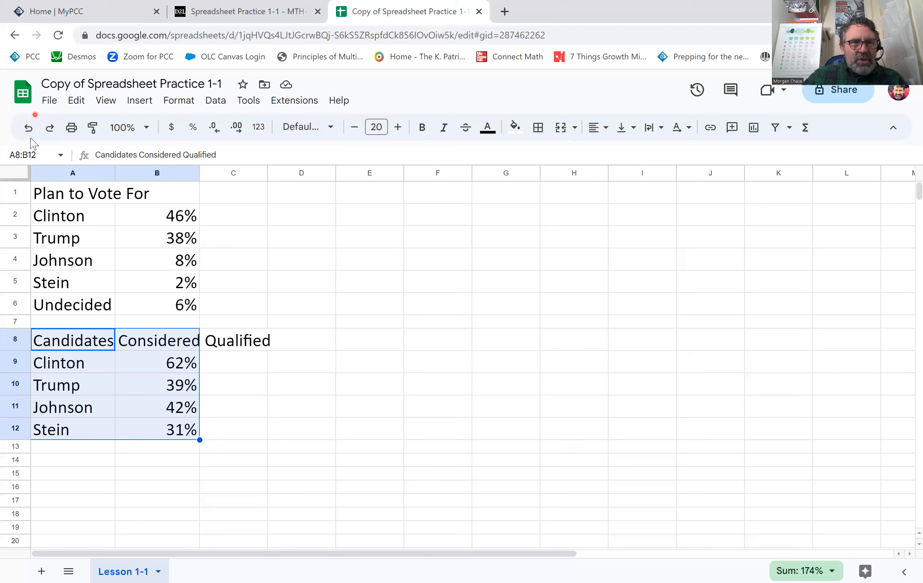
click(141, 101)
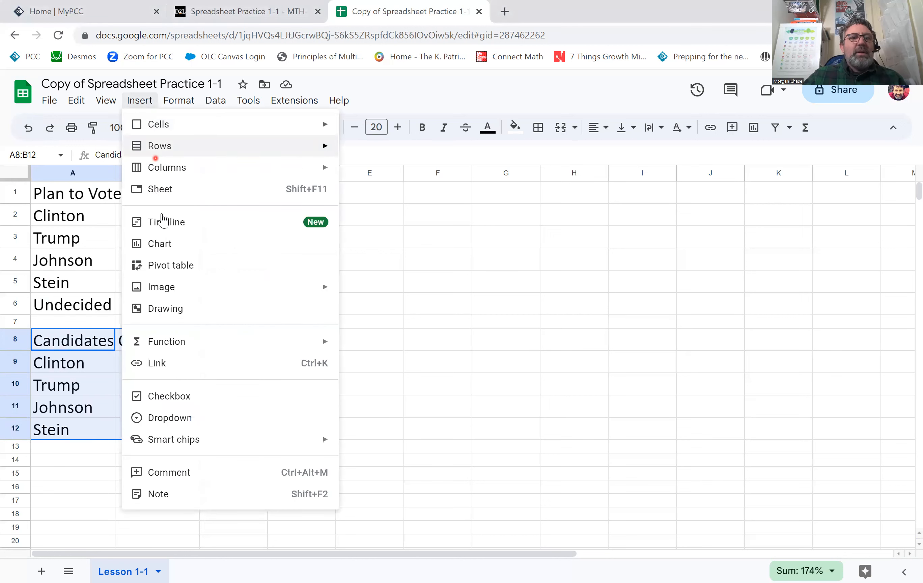
click(165, 247)
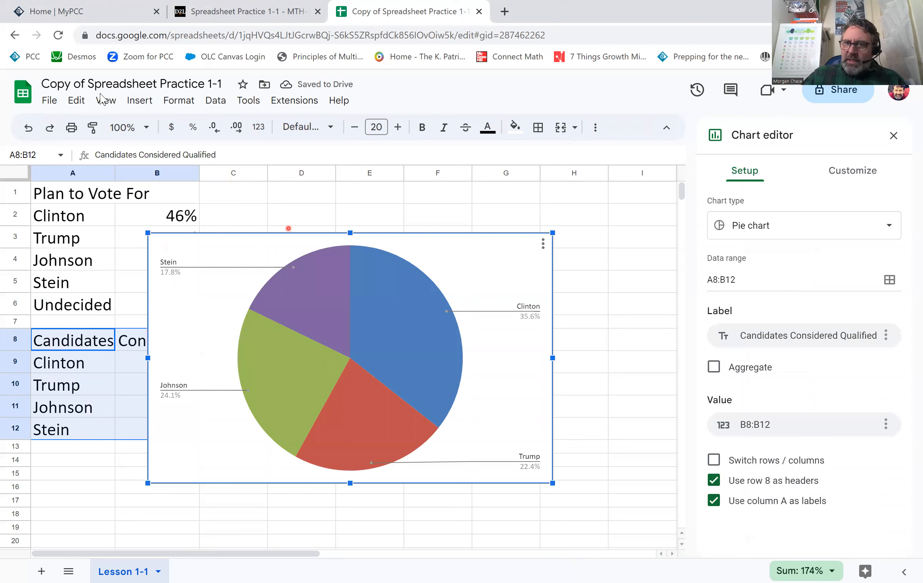
Change the new chart to a column chart and move it beside the data in columns A and B.
click(890, 227)
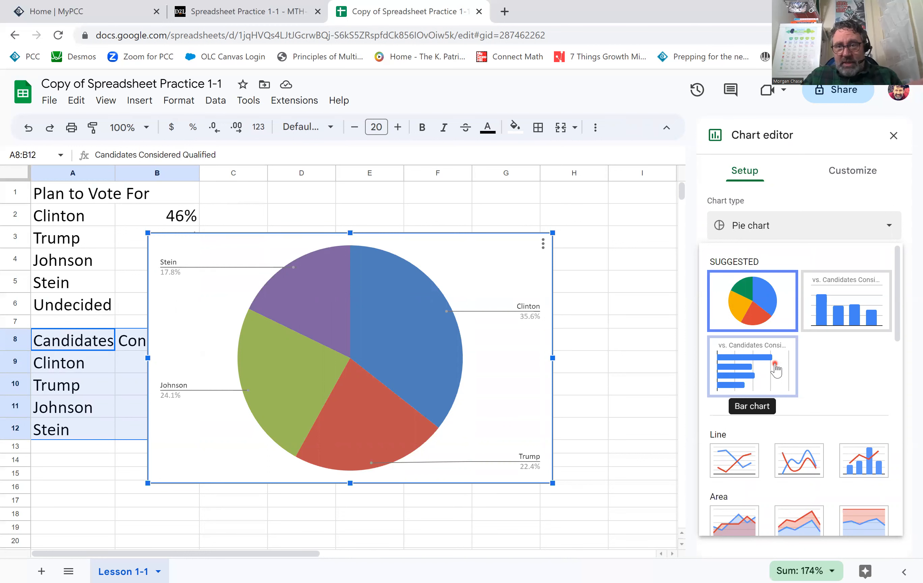
click(853, 303)
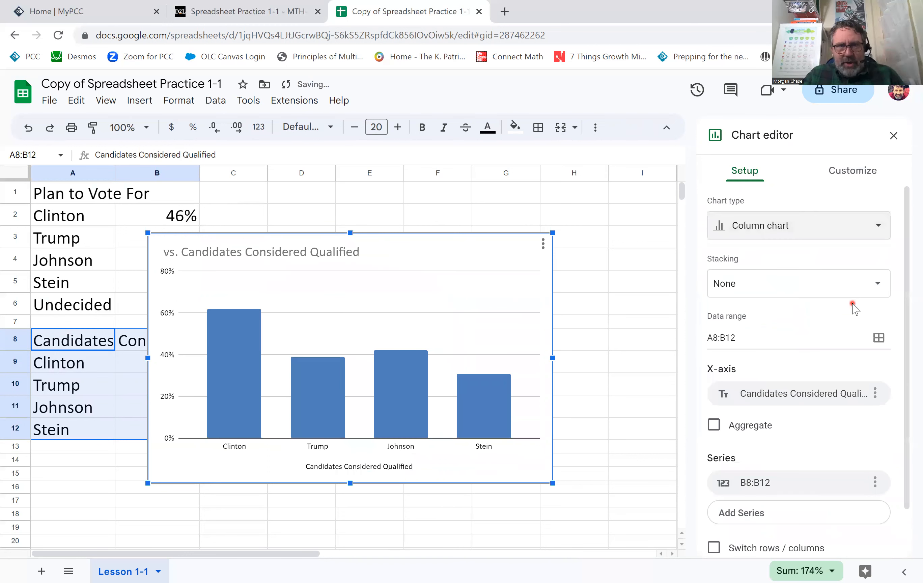
click(420, 252)
drag(425, 243, 525, 206)
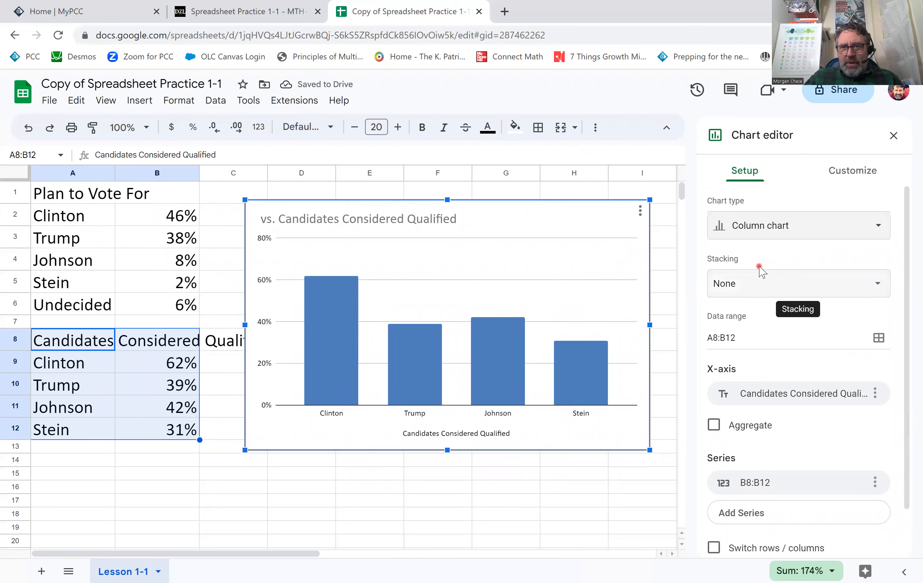
Fill the Clinton column of the chart with blue and the Trump column with red.
click(852, 174)
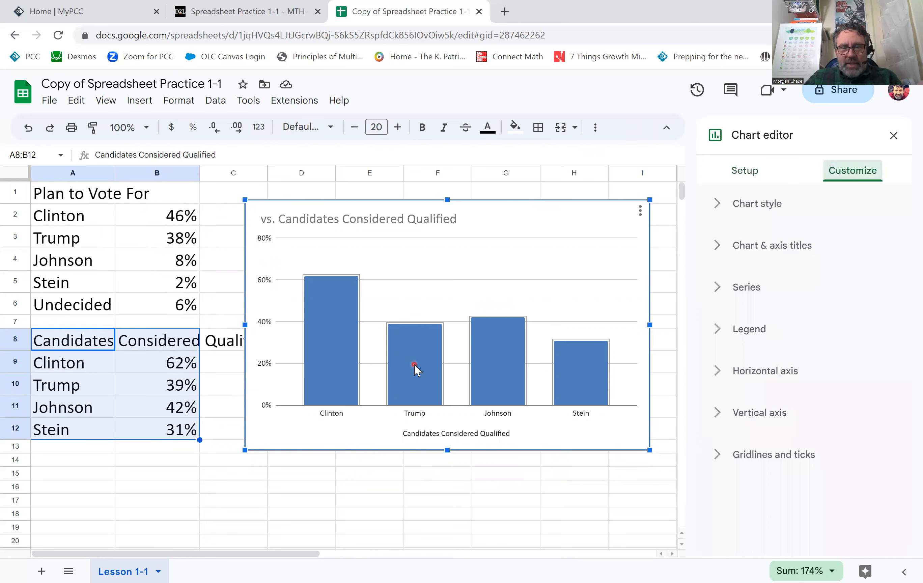
double_click(332, 348)
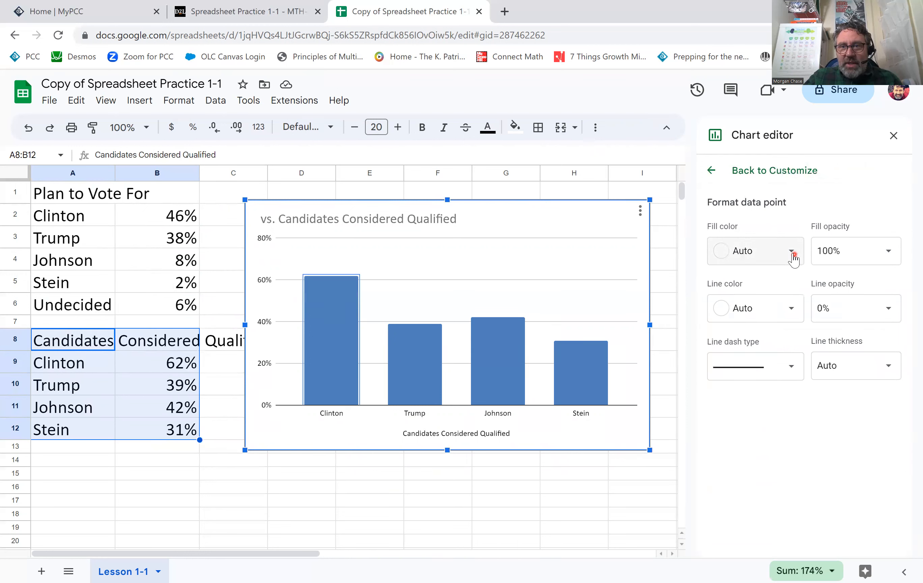
click(793, 253)
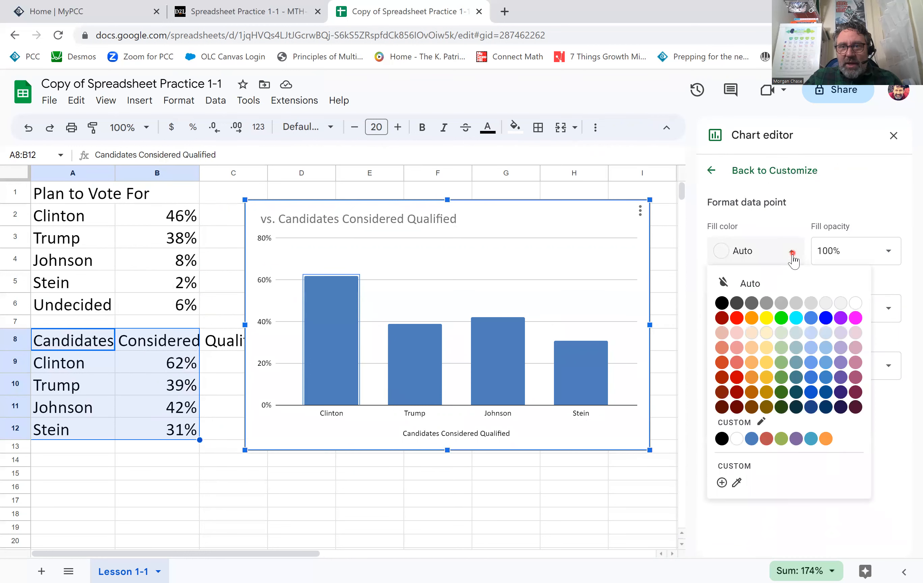
click(826, 319)
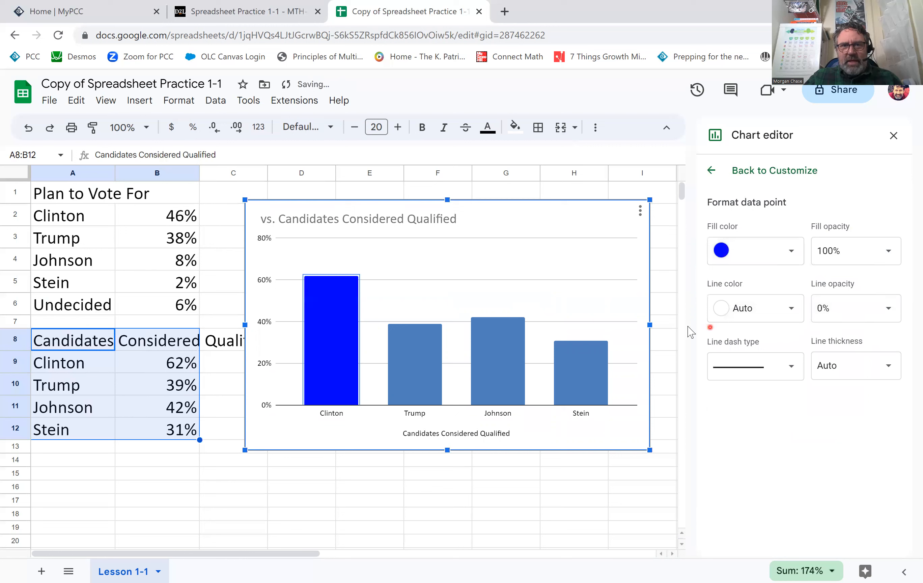
click(430, 372)
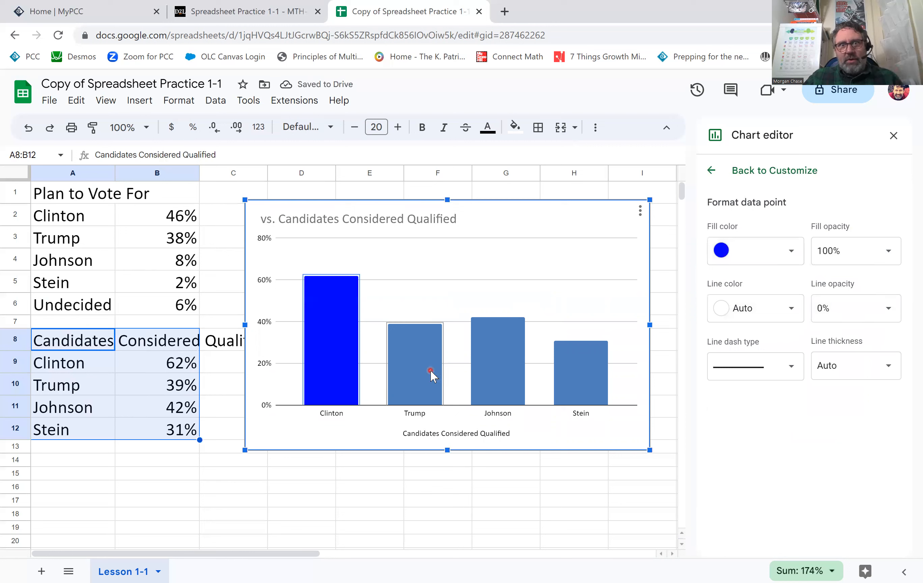
click(792, 251)
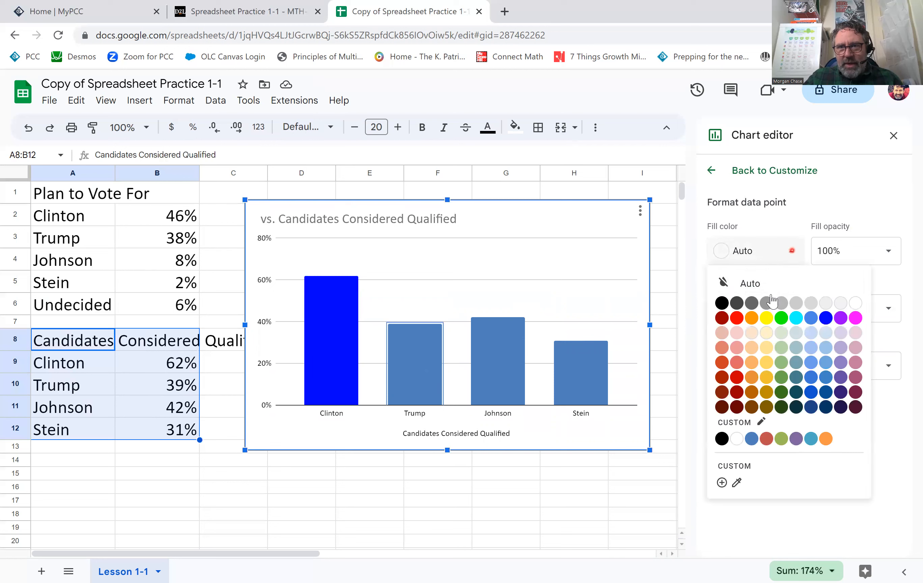
click(737, 318)
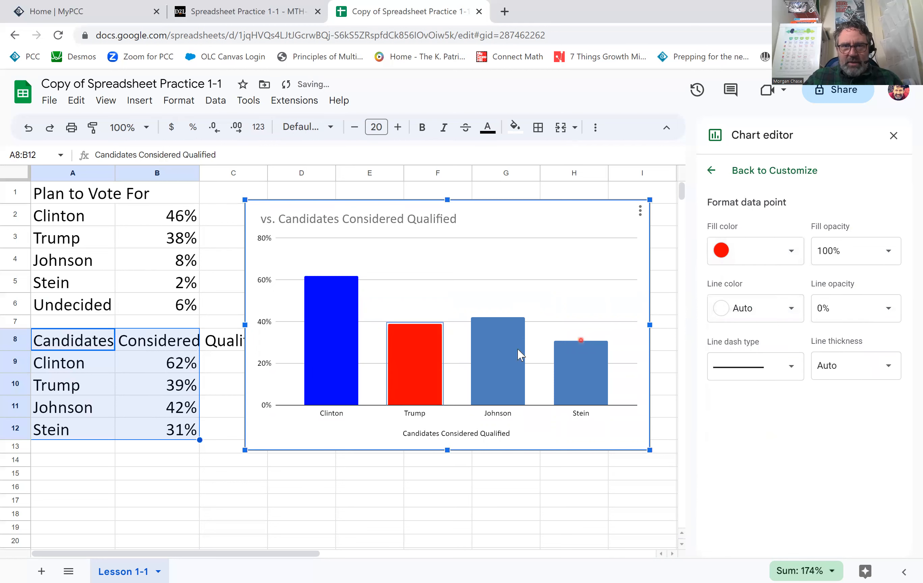
Fill the Stein column of the chart with green and the Johnson column with purple.
click(568, 363)
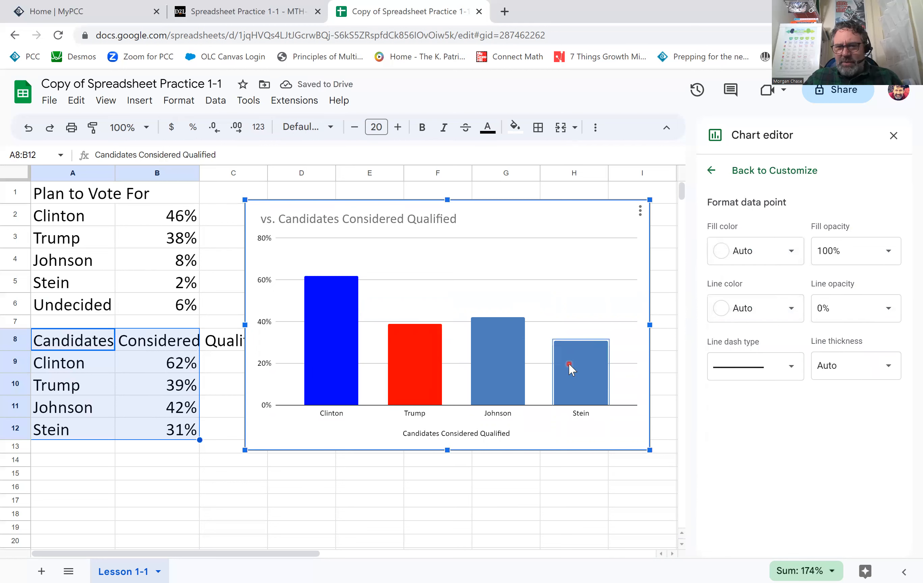
click(795, 256)
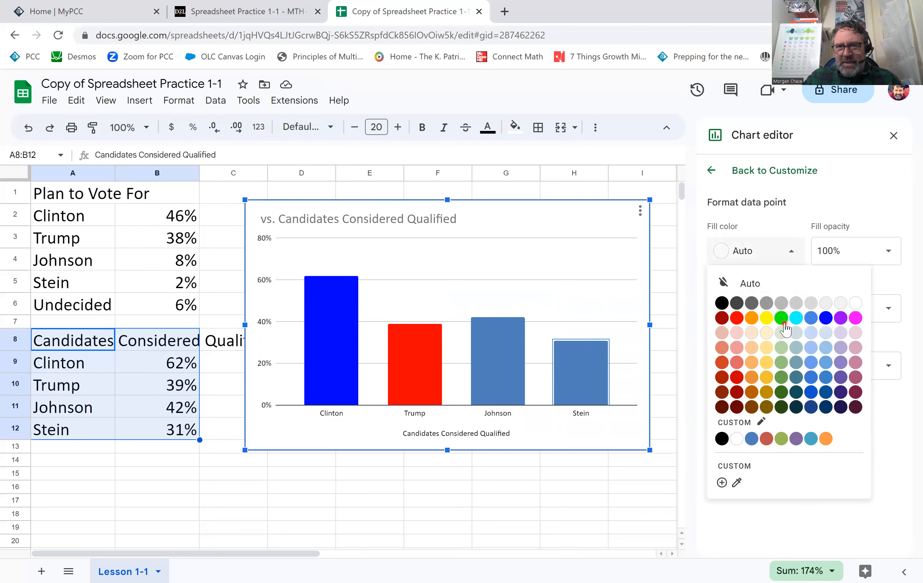
click(783, 322)
click(497, 370)
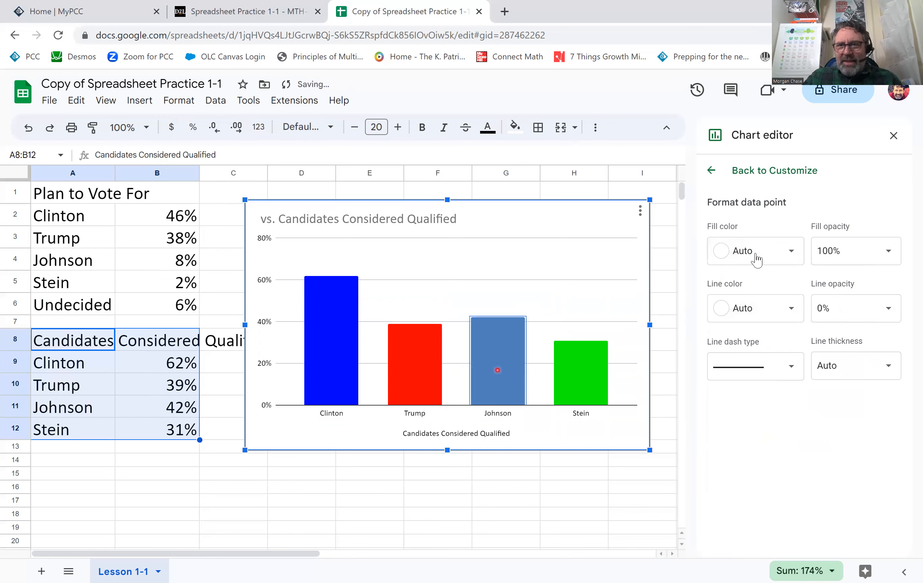
click(794, 256)
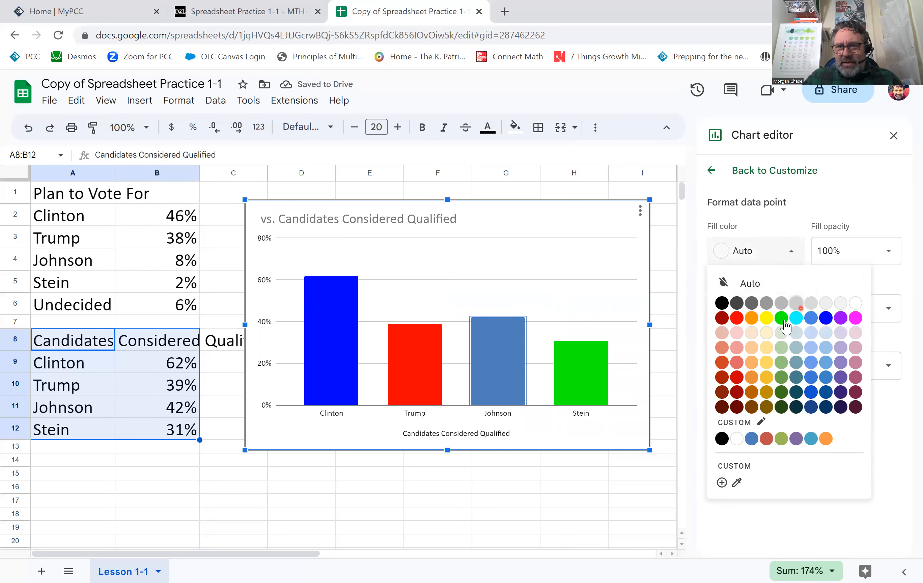
click(843, 318)
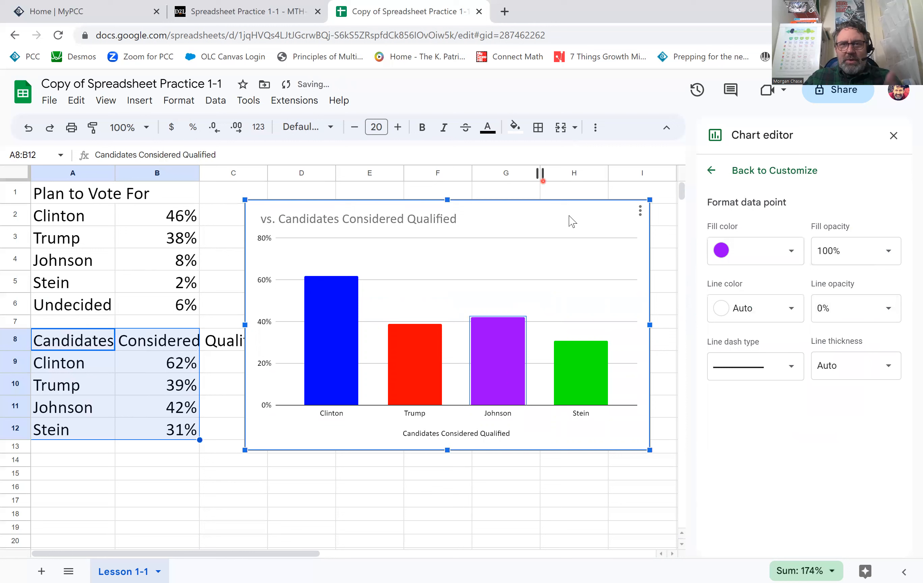